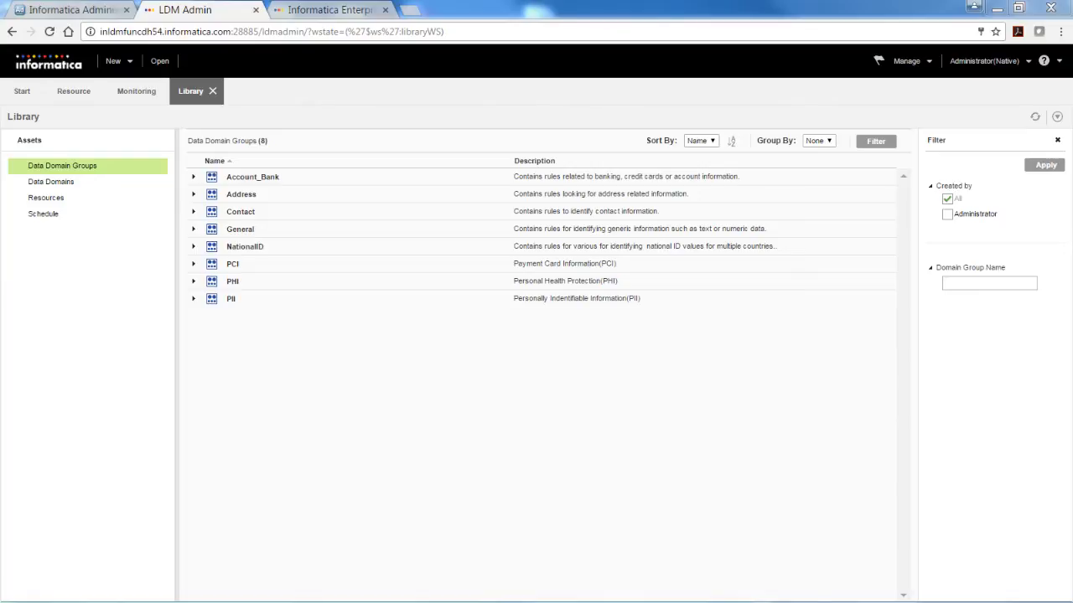
- Create a new resource named Customer_Sales with the description "Sales numbers from the southern region"
click(132, 63)
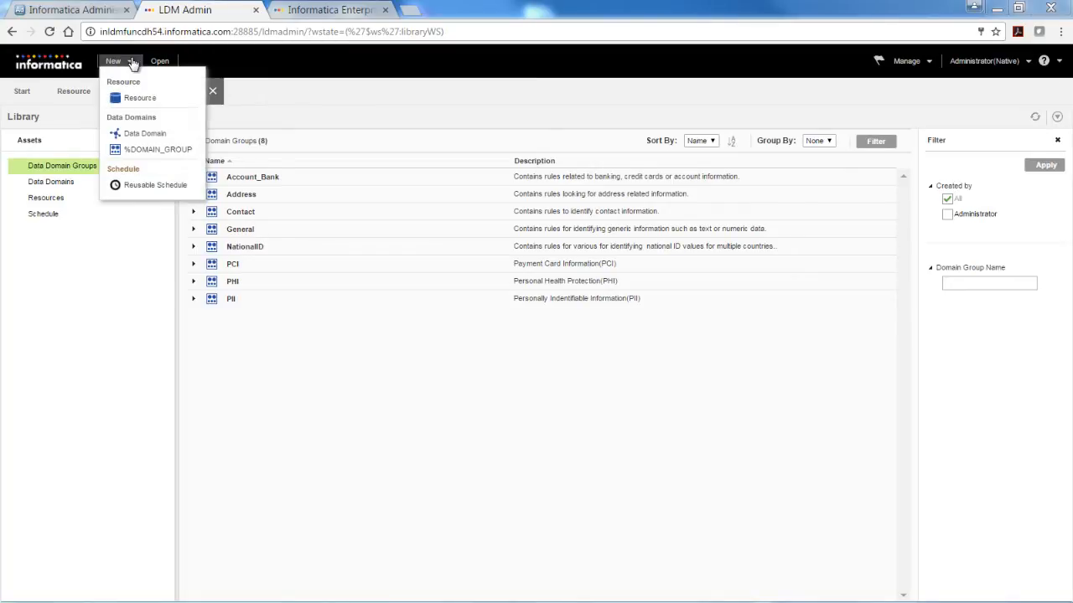
click(133, 103)
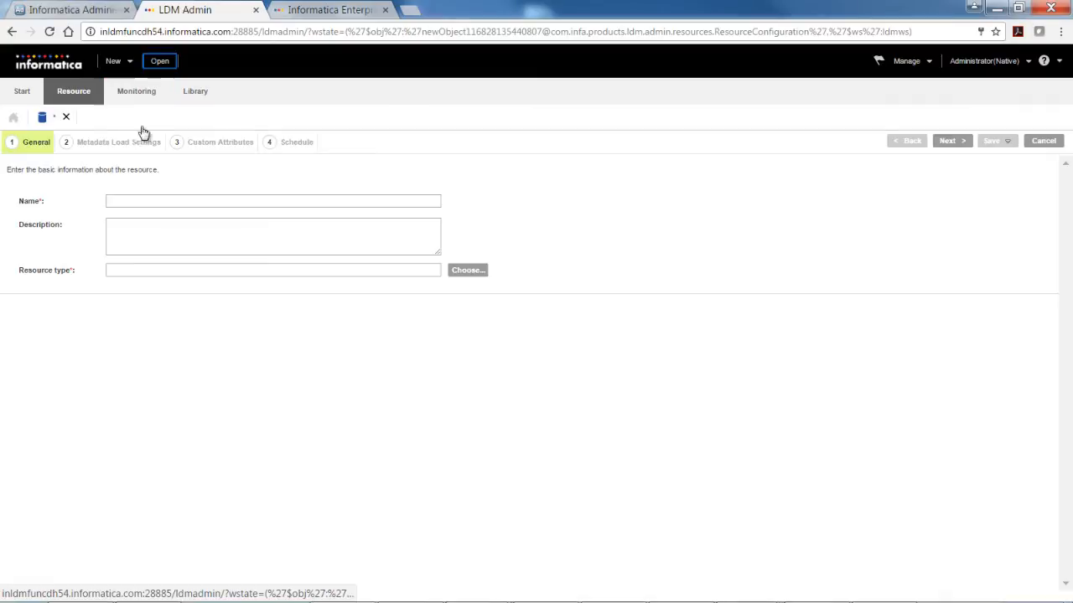
click(148, 201)
text(C)
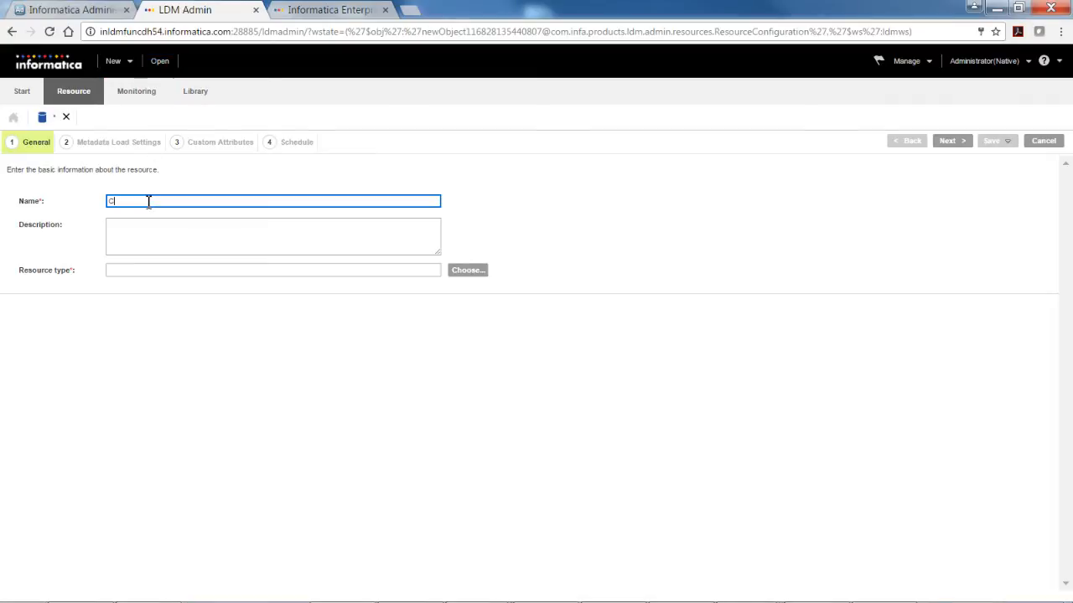
text(ustomer_Sales)
click(134, 237)
text(Sales)
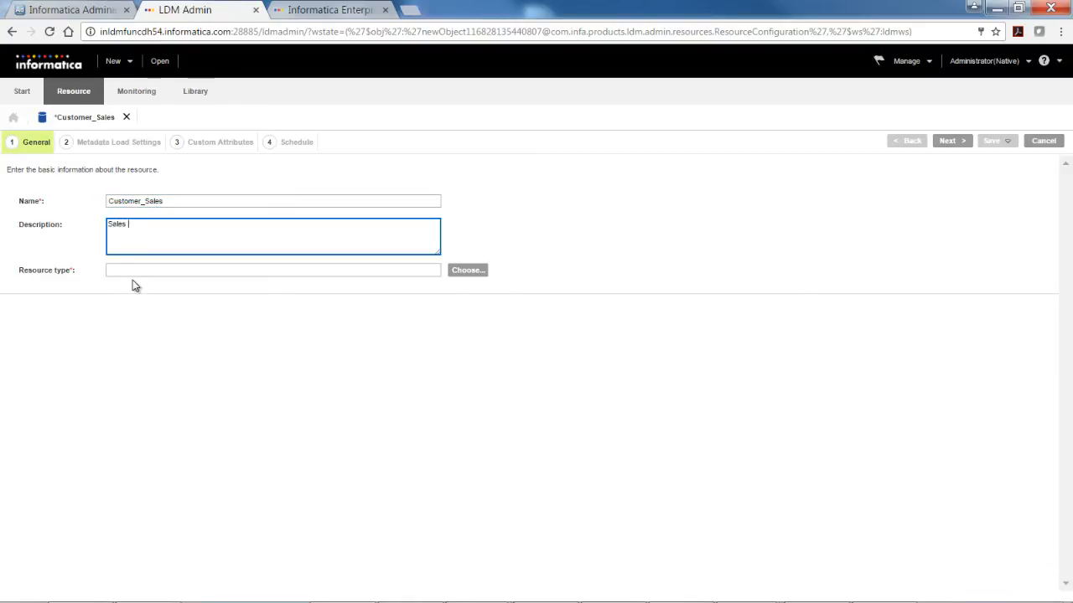
text( numbers from the southern region)
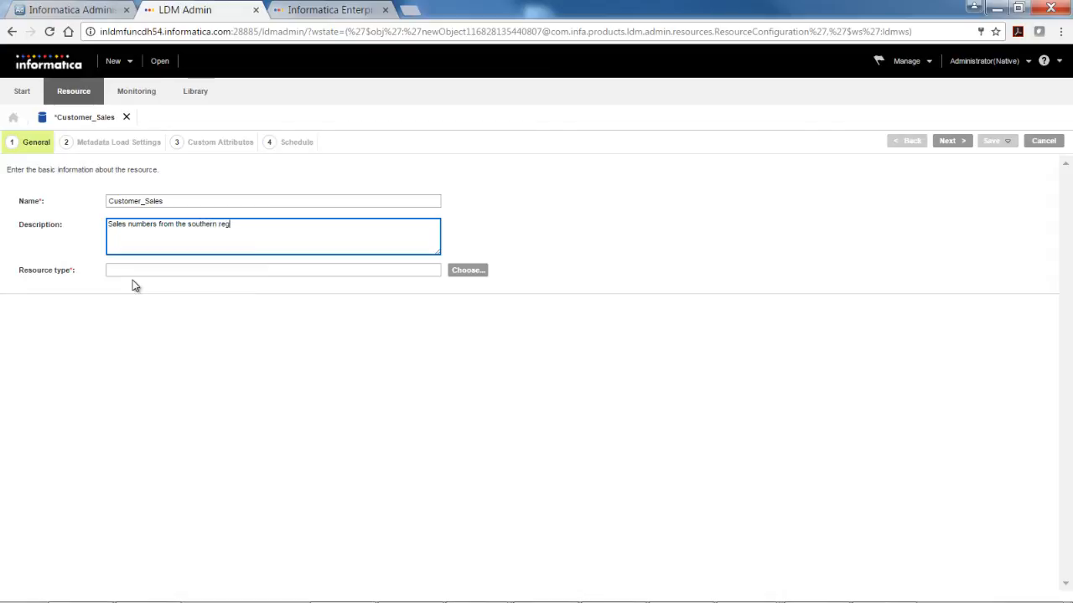
- Set the resource type to Oracle from the Database Management category
click(479, 278)
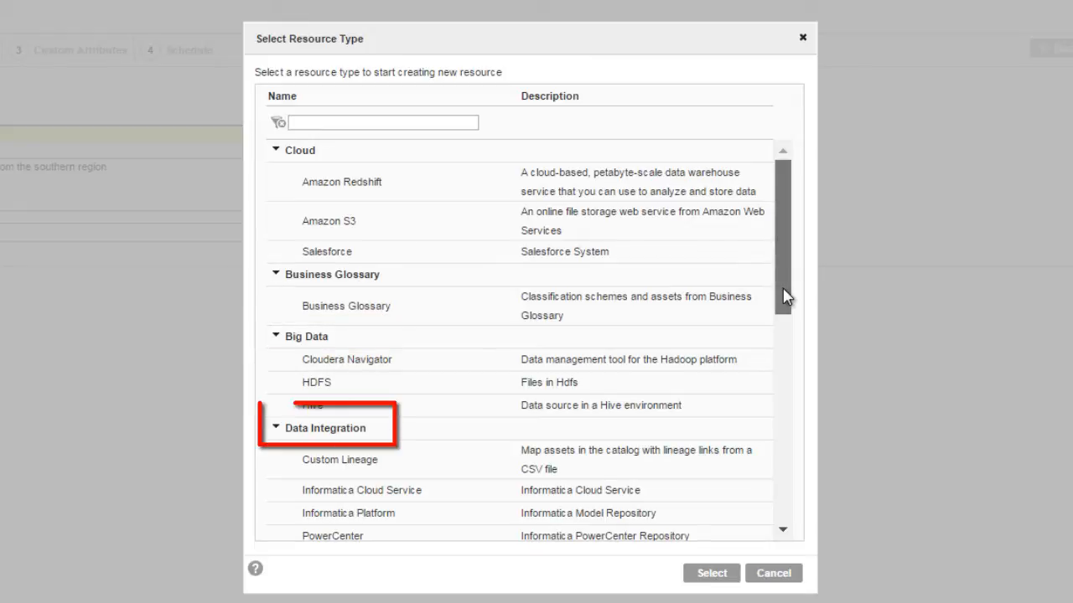
drag(786, 298, 826, 461)
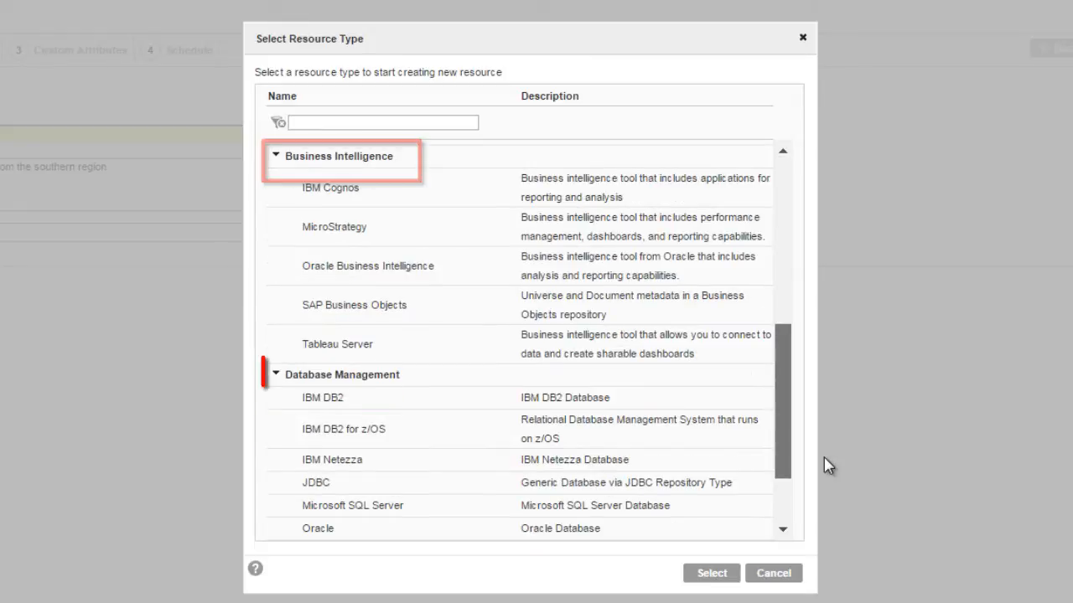
drag(824, 466, 785, 508)
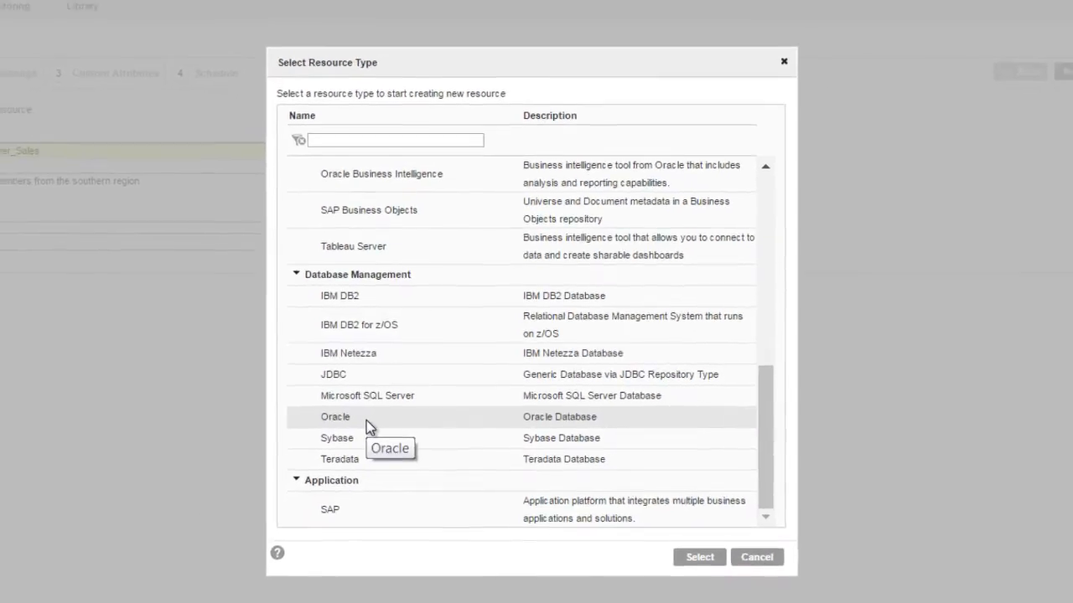
click(366, 420)
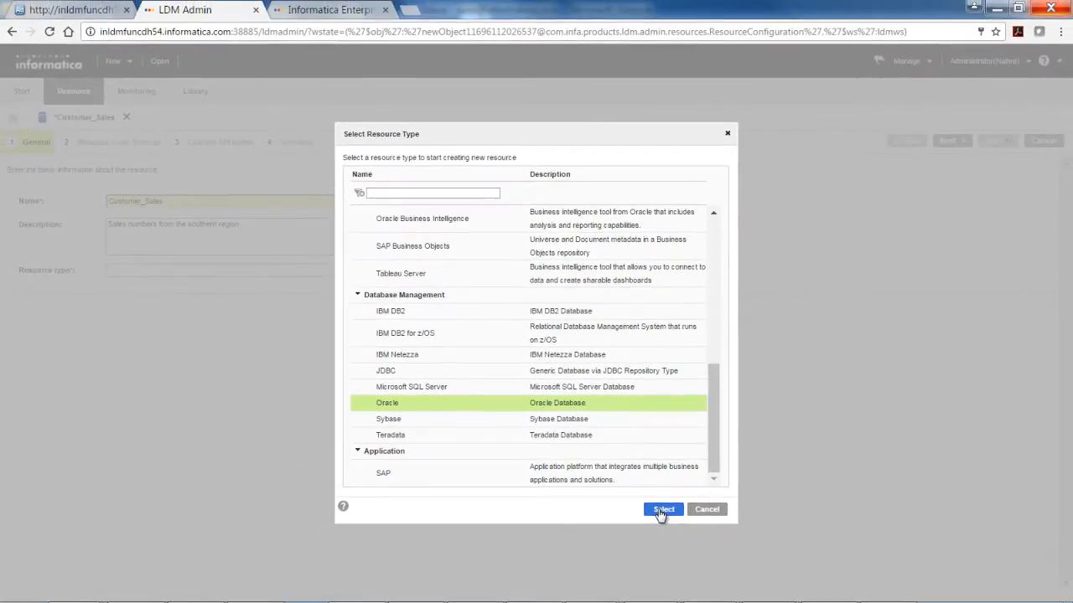
click(665, 516)
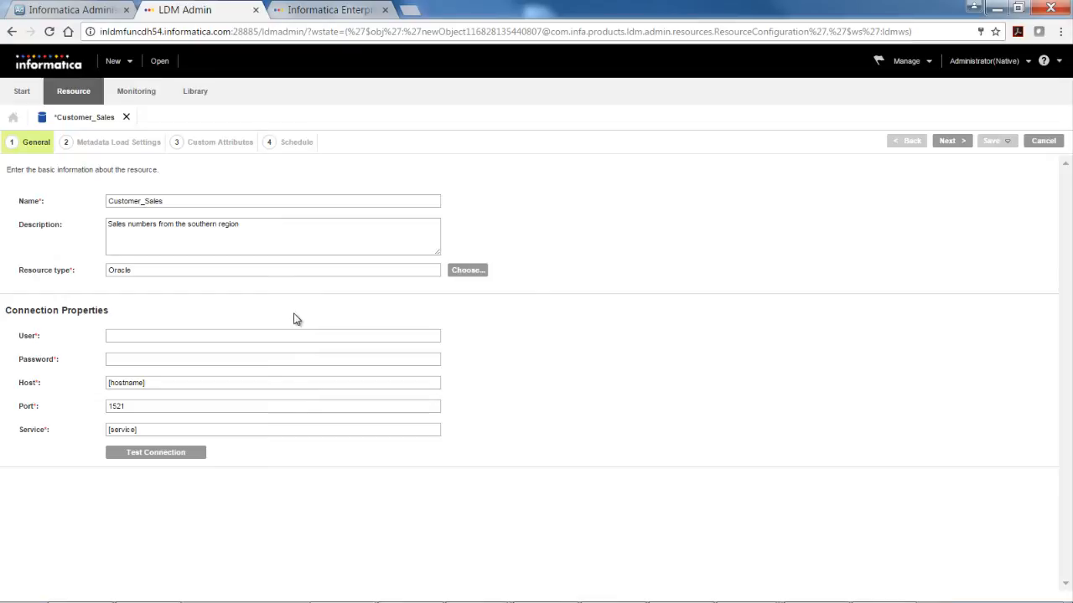
- Enter wembley as the connection user and fill in the database password
click(281, 336)
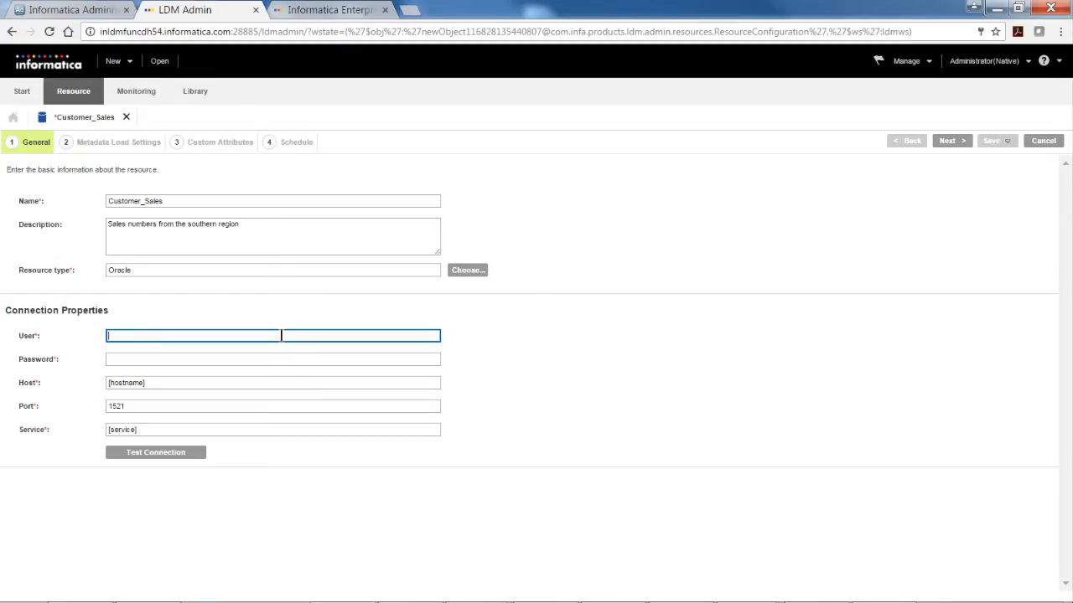
text(wembley)
click(258, 358)
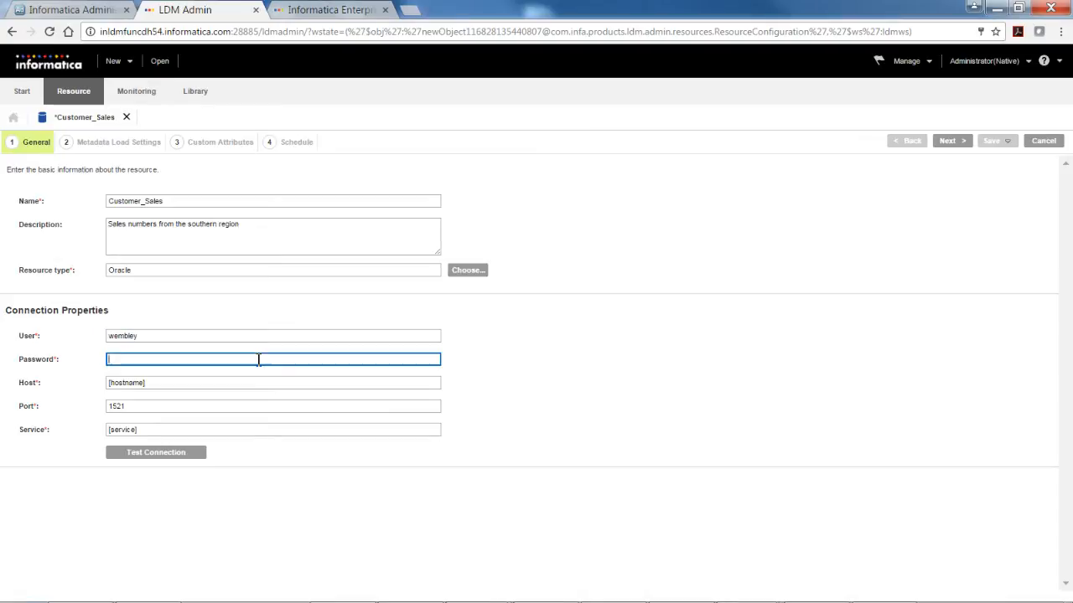
text(•••••••)
- Set the connection host to irl62dqd06 and the service to scala11gr2
click(232, 385)
key(BackSpace)
key(BackSpace)
key(BackSpace)
key(BackSpace)
key(BackSpace)
key(BackSpace)
key(BackSpace)
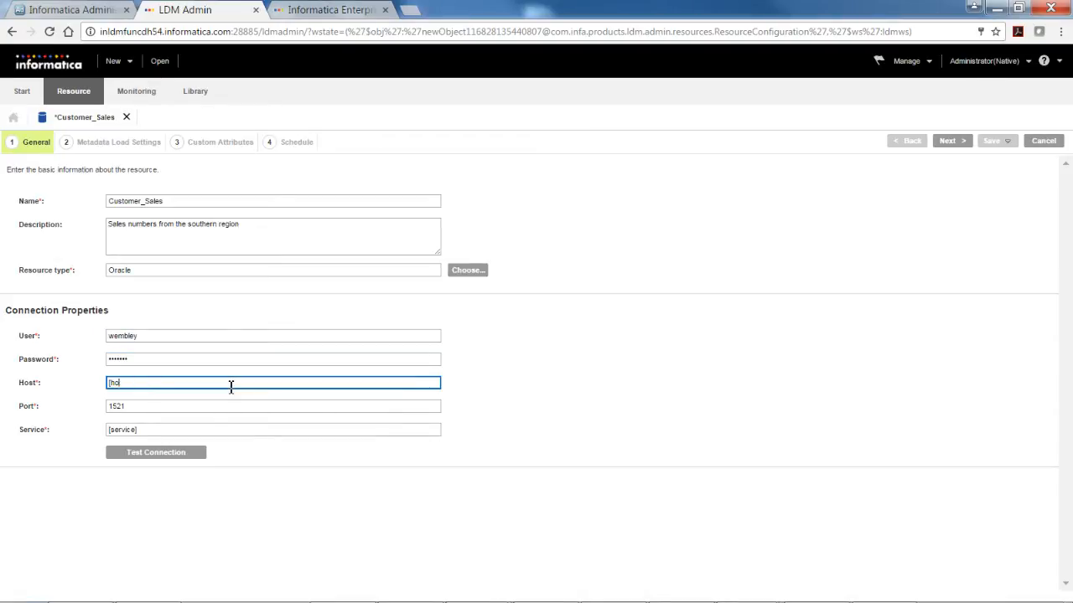
key(BackSpace)
key(BackSpace)
key(BackSpace)
text(irl62dqd06)
triple_click(192, 431)
key(BackSpace)
text(scala11)
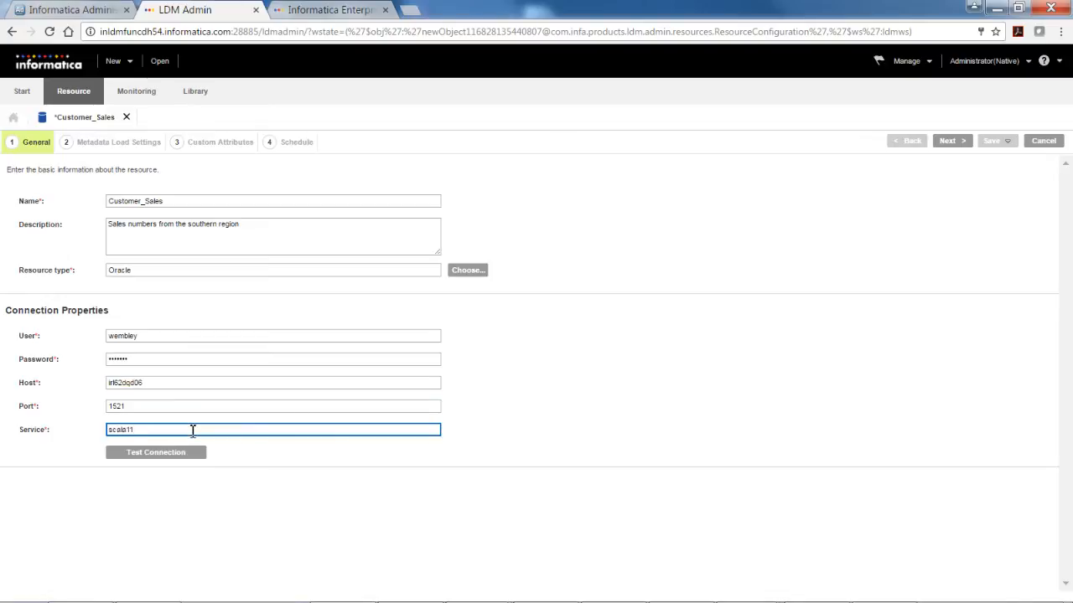
text(gr2)
- Test the Oracle connection and continue to the metadata load settings
click(154, 457)
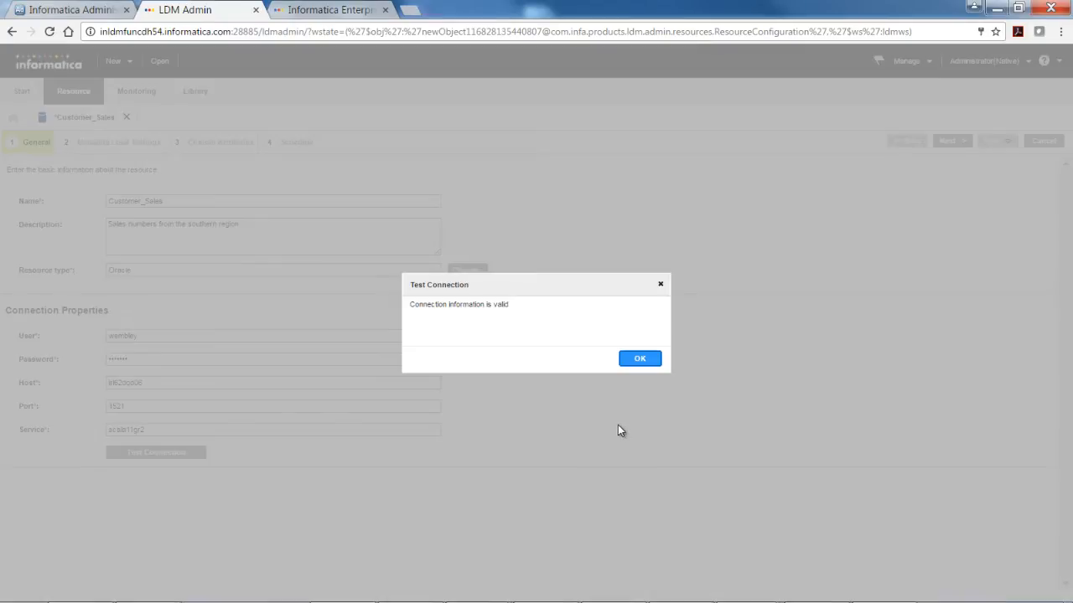
click(638, 362)
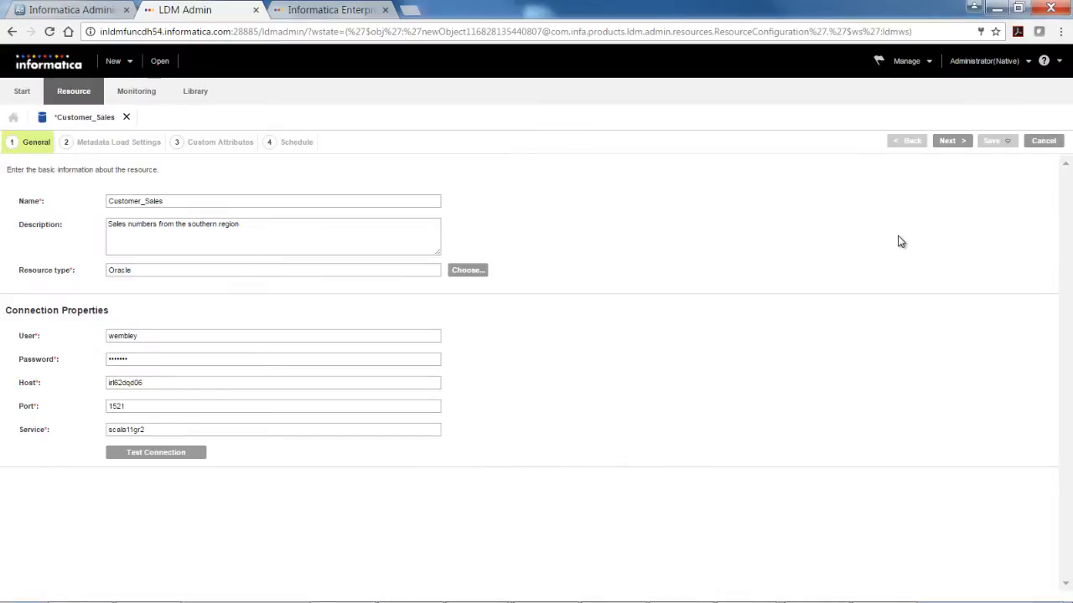
click(950, 147)
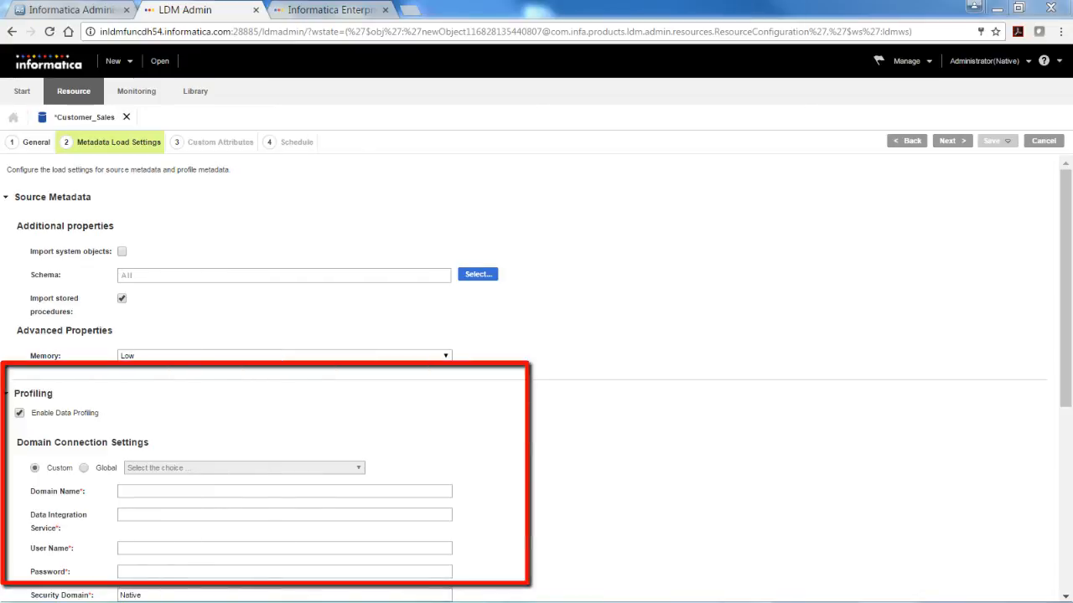
- Filter the schema list by "wem" and select the WEMBLEY schema for the source metadata
scroll(536, 378, down, 3)
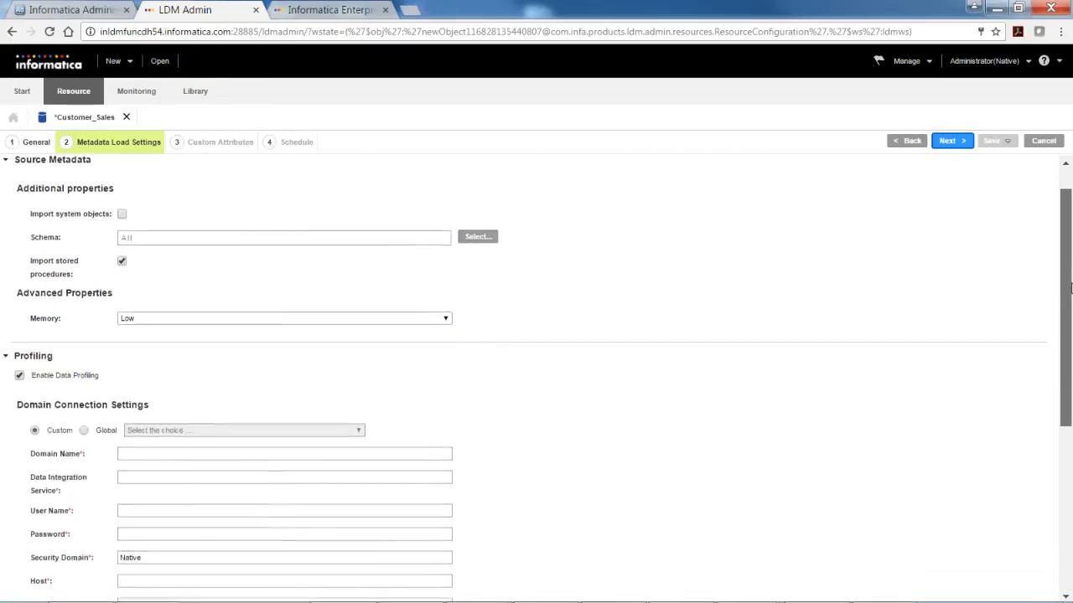
scroll(536, 377, down, 4)
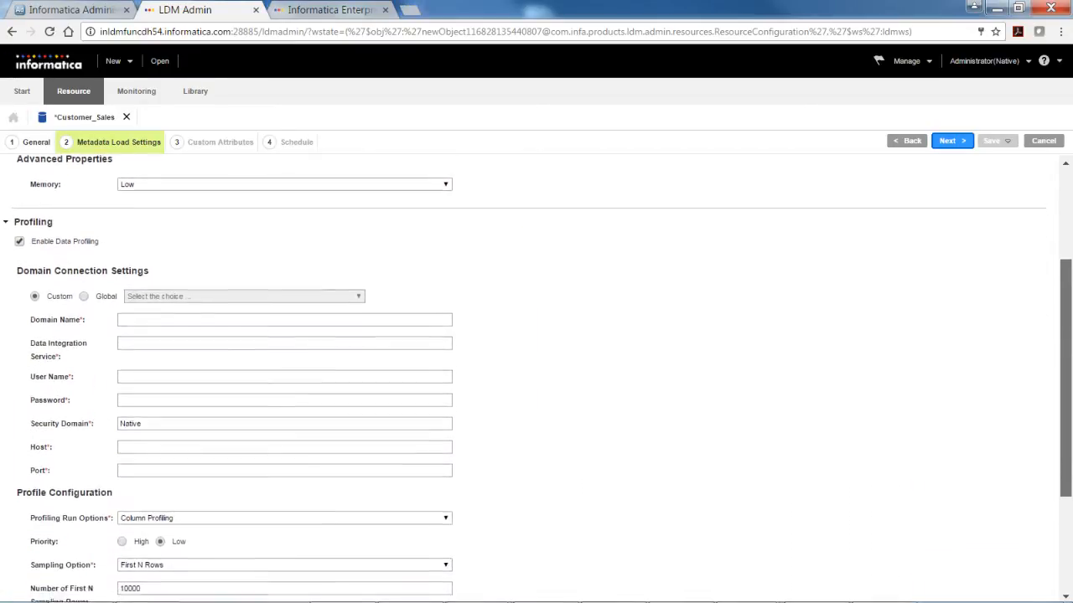
scroll(536, 377, down, 2)
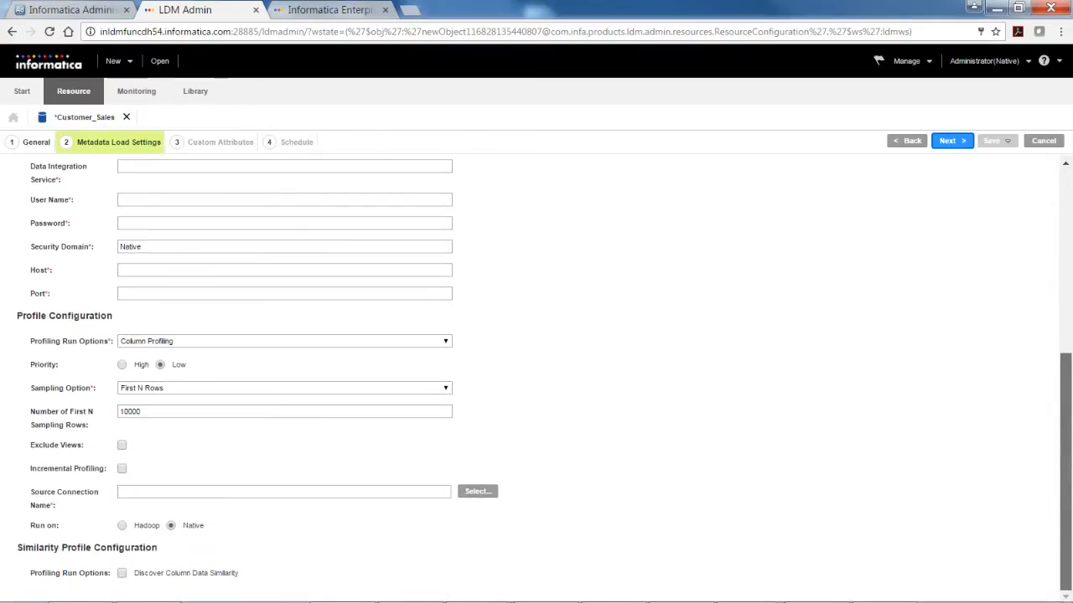
scroll(536, 377, up, 3)
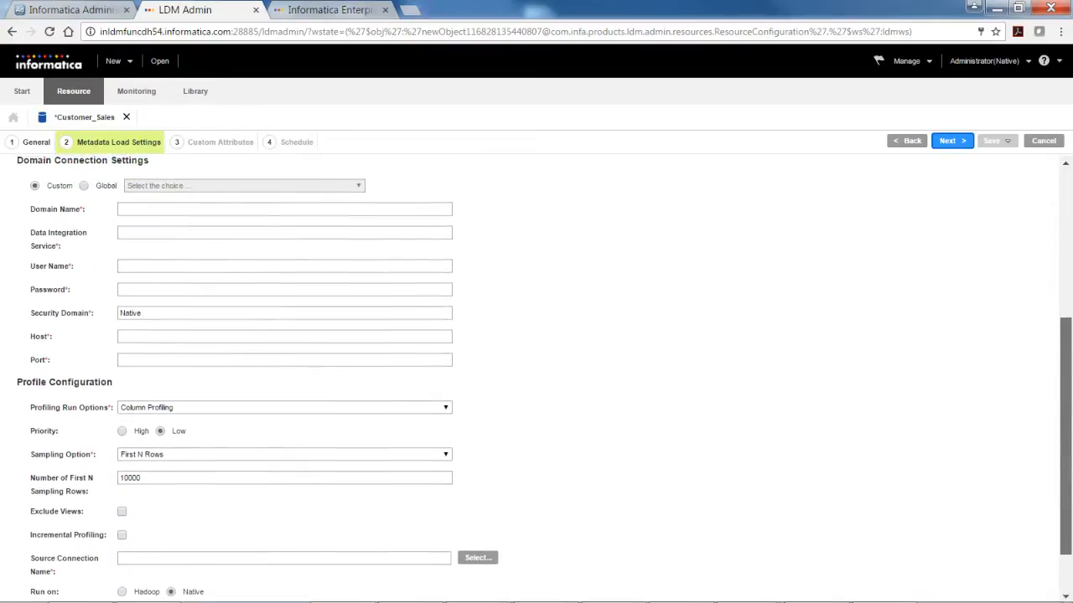
scroll(537, 377, up, 7)
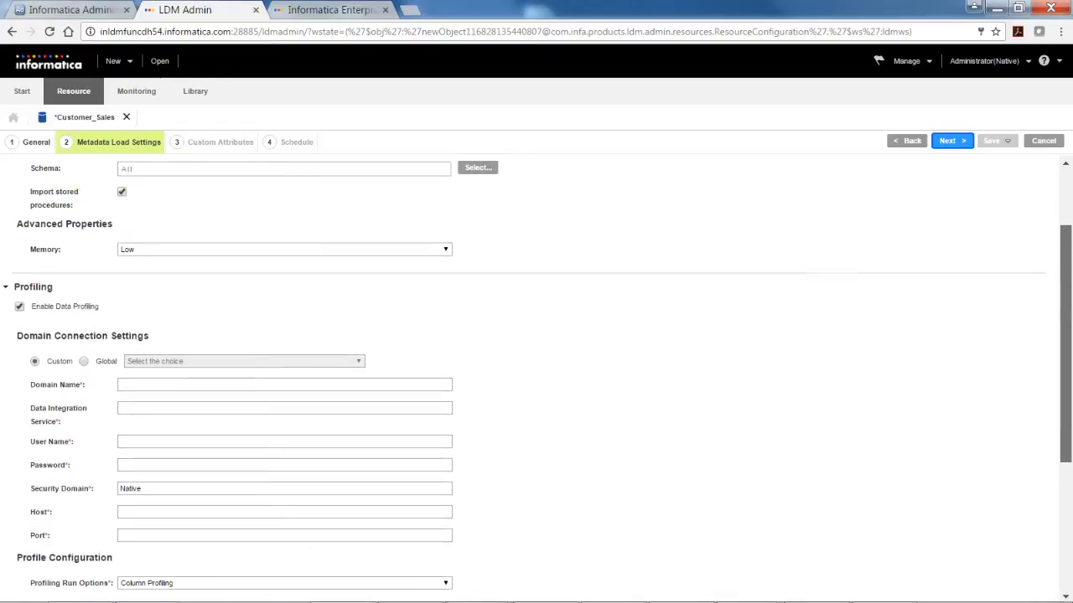
scroll(374, 282, up, 1)
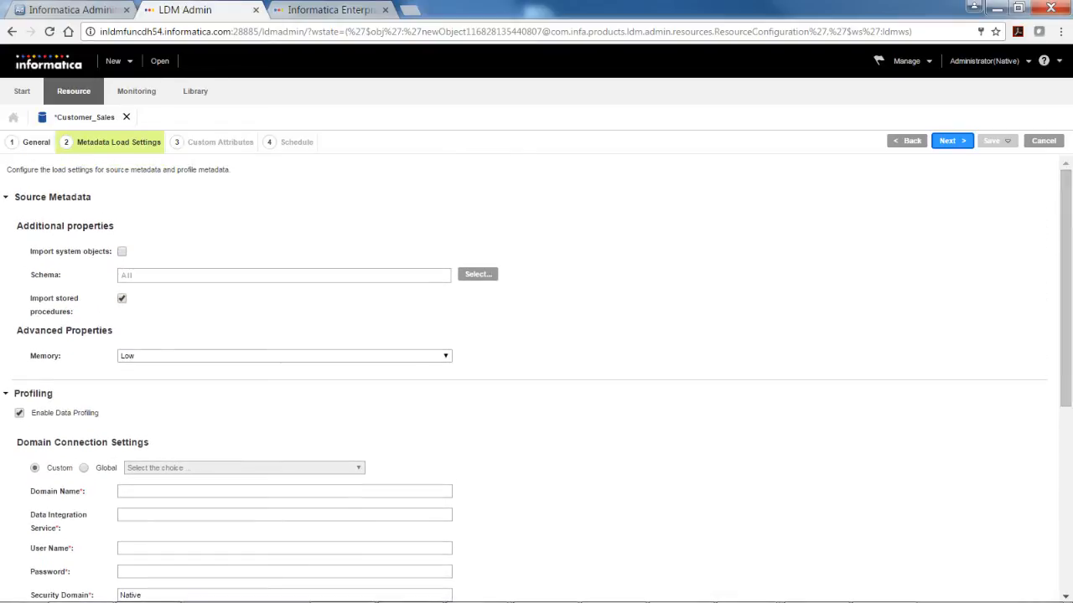
click(470, 276)
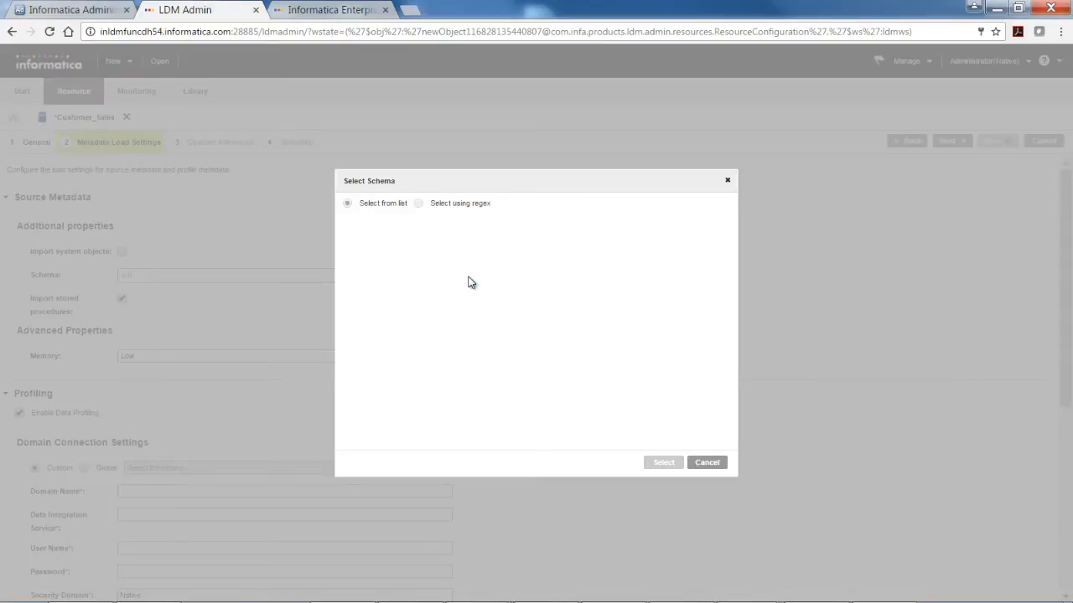
click(408, 251)
text(wem)
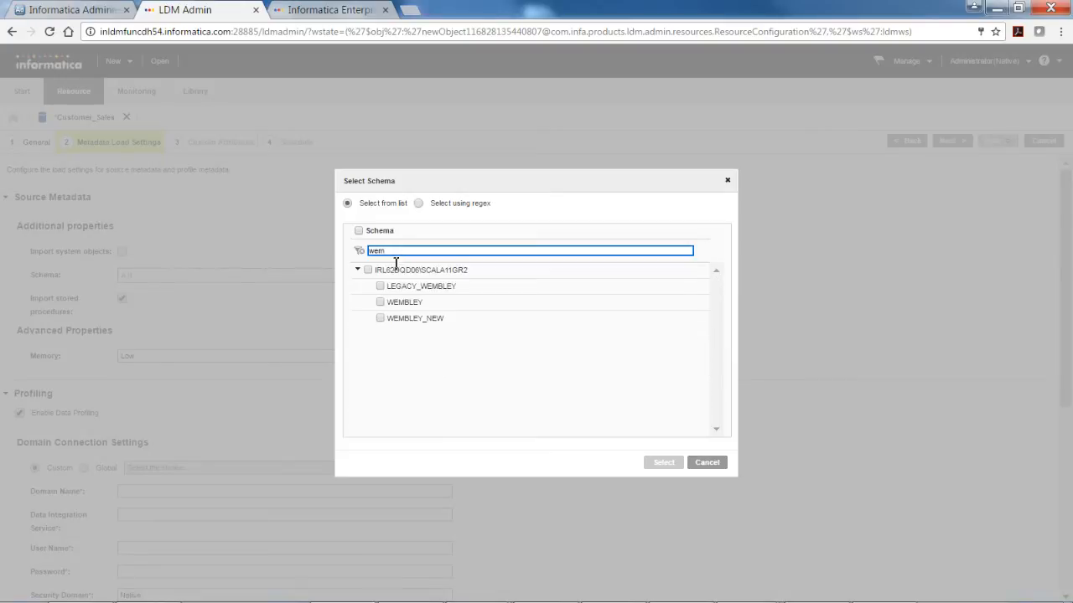
click(380, 301)
click(662, 462)
- Switch the profiling domain connection settings to Global and choose the Global_DIS configuration
drag(1064, 352, 1065, 480)
click(84, 228)
click(359, 228)
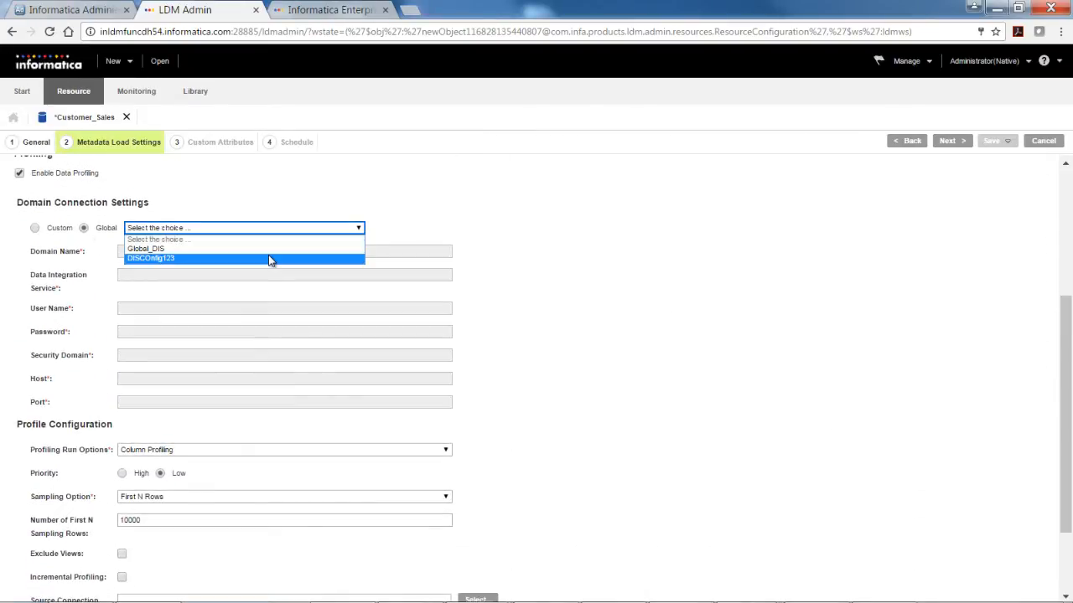
click(270, 249)
- Select wembley as the source connection name for profiling and continue to the custom attributes
drag(1066, 482, 1068, 538)
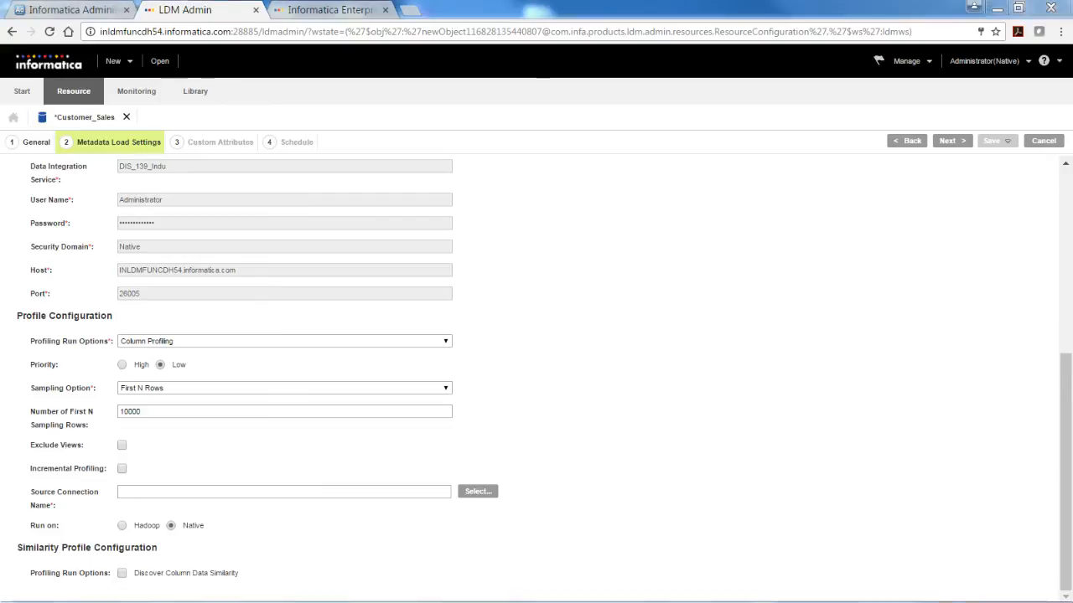
click(476, 493)
click(409, 367)
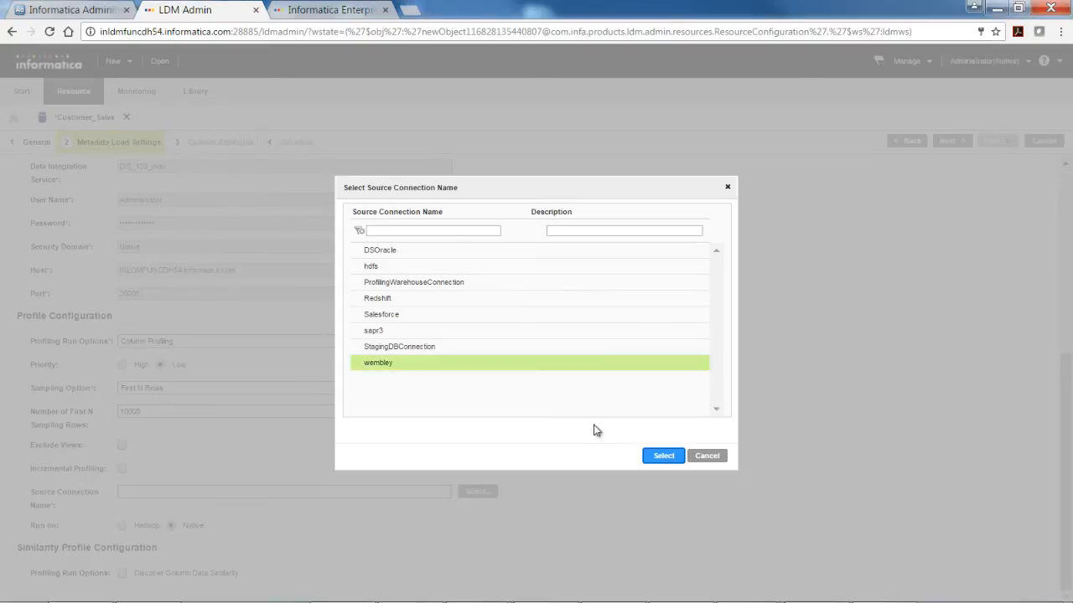
click(663, 455)
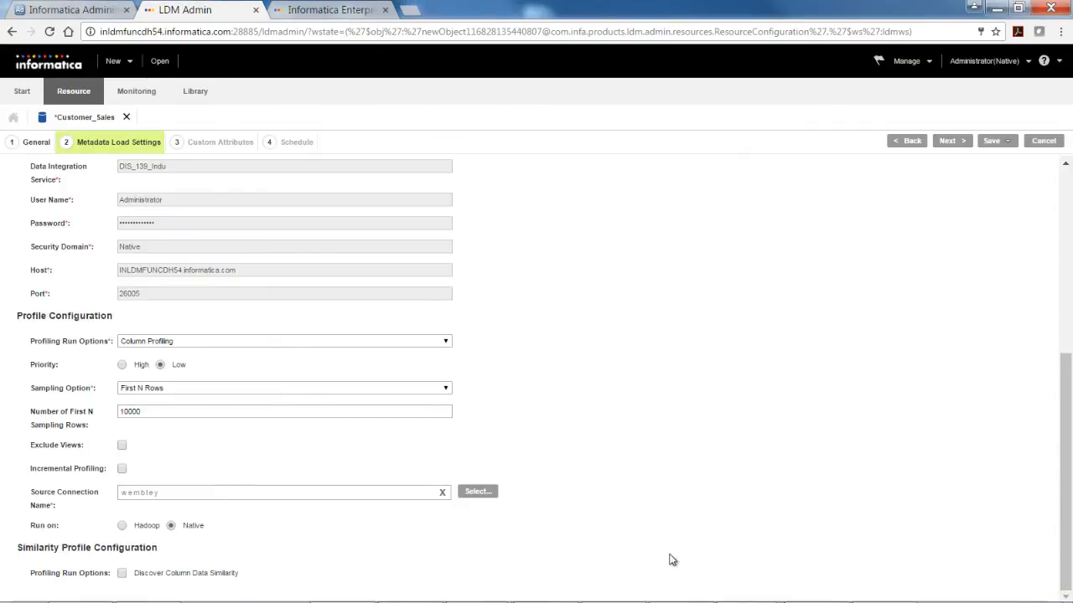
click(949, 142)
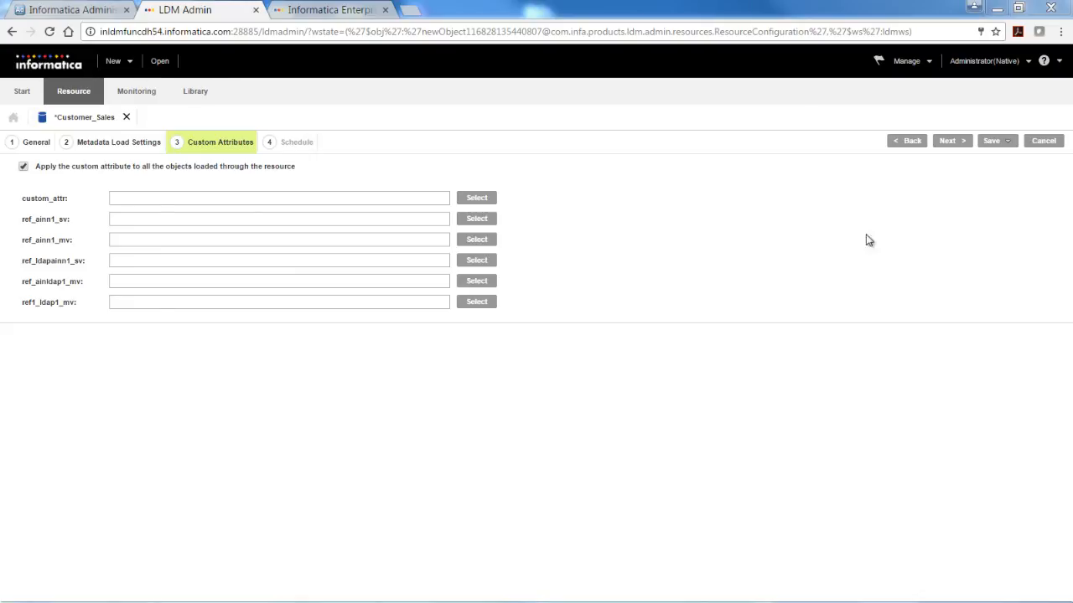
- Continue to the schedule settings, enable the source metadata schedule and review the schedule options
click(951, 142)
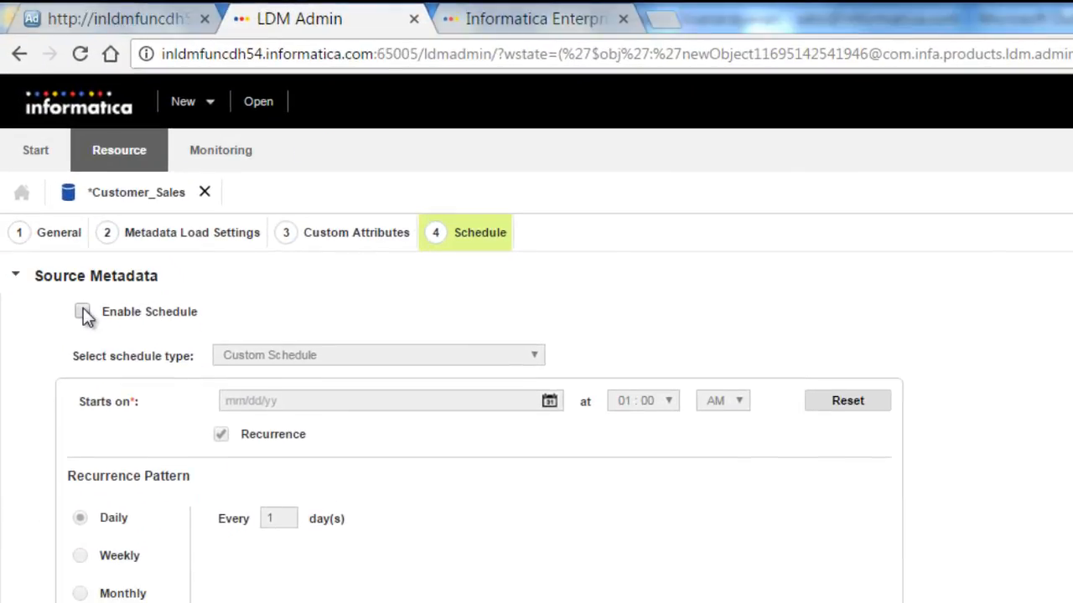
click(71, 294)
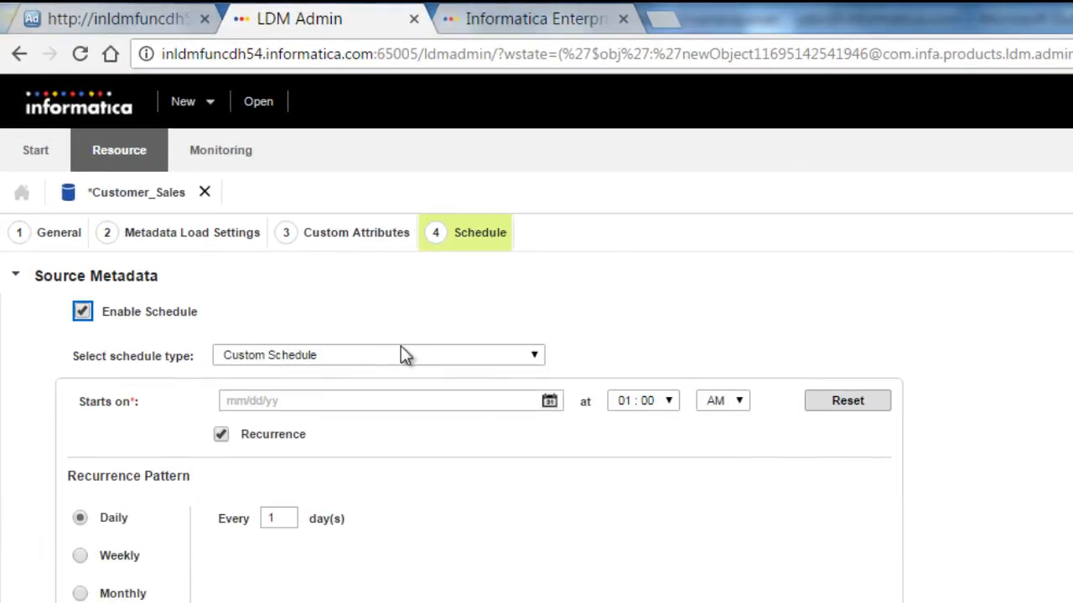
click(515, 355)
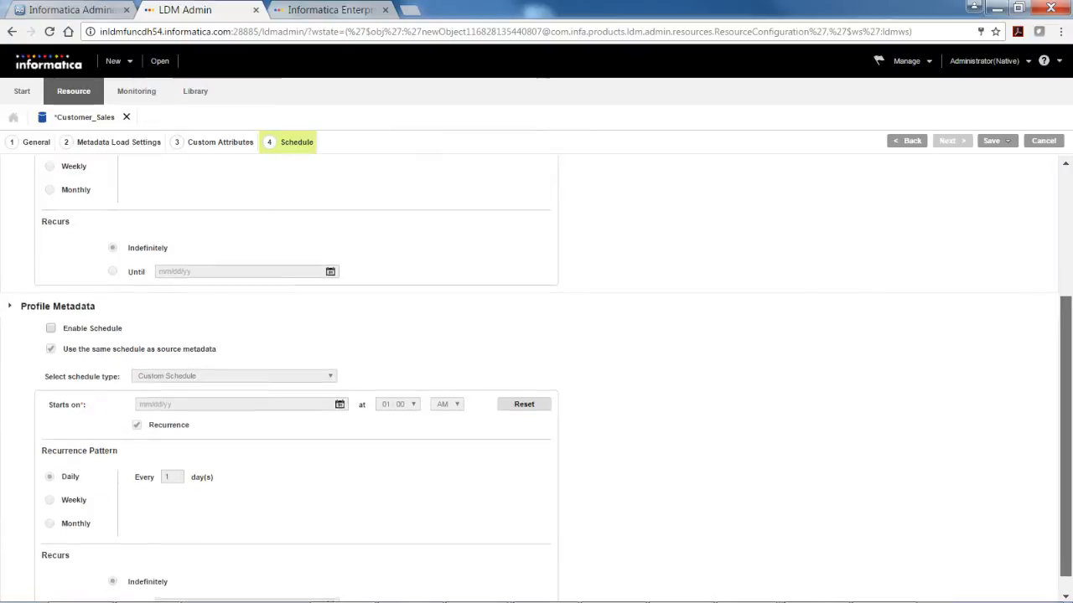
scroll(537, 377, down, 1)
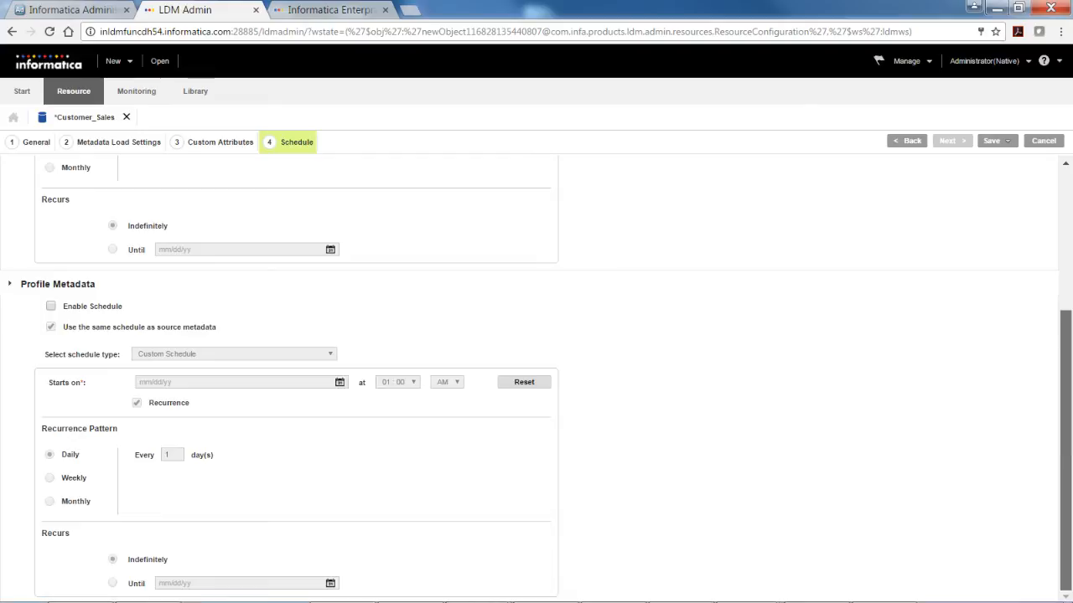
scroll(536, 377, up, 3)
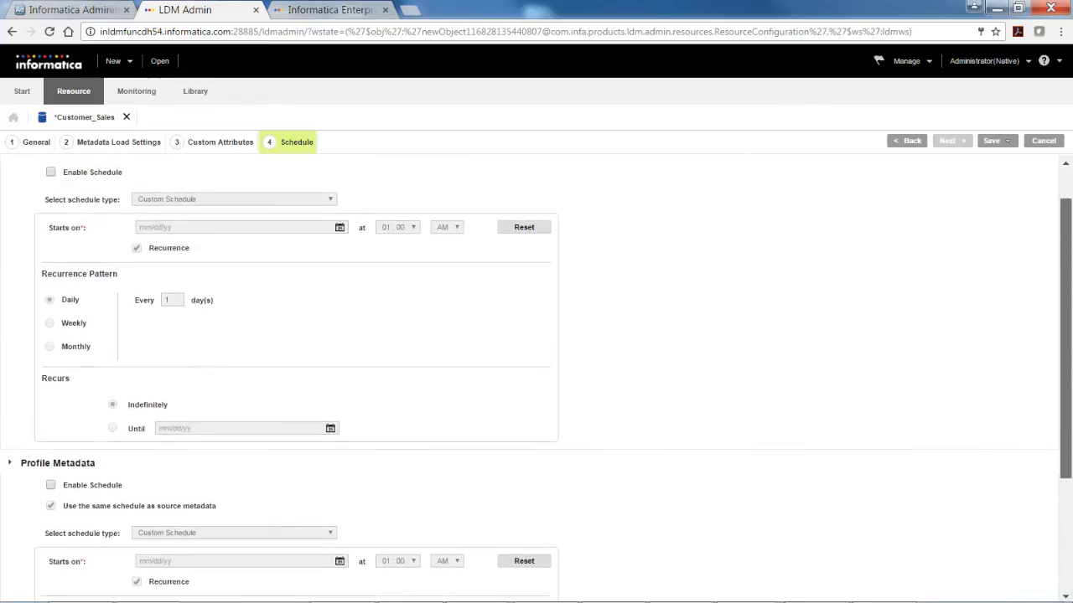
- Save the Customer_Sales resource and run it with the Save and Run option
scroll(536, 377, up, 1)
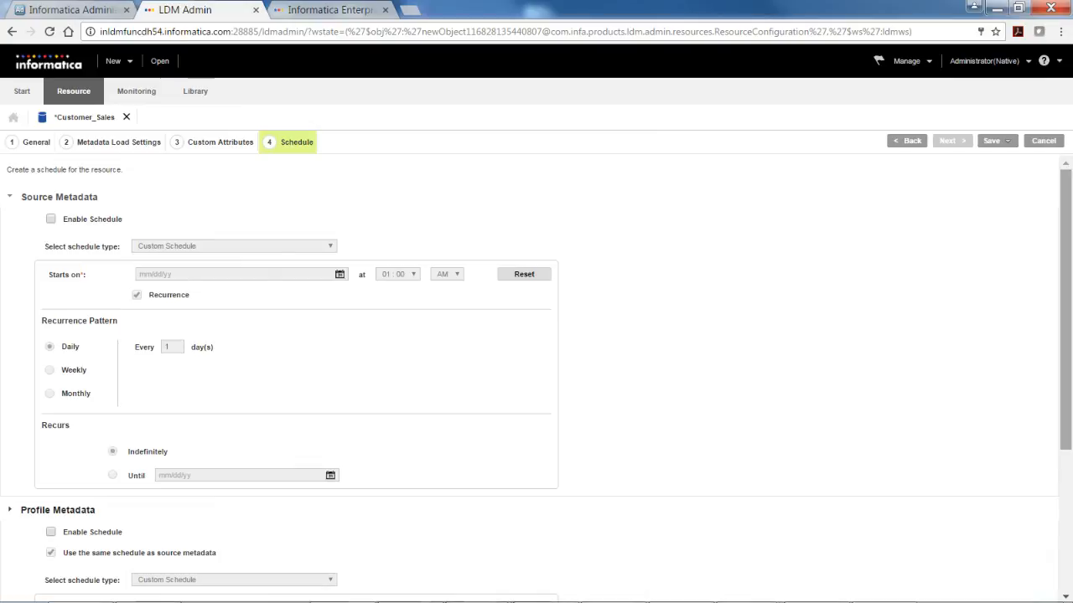
click(1007, 142)
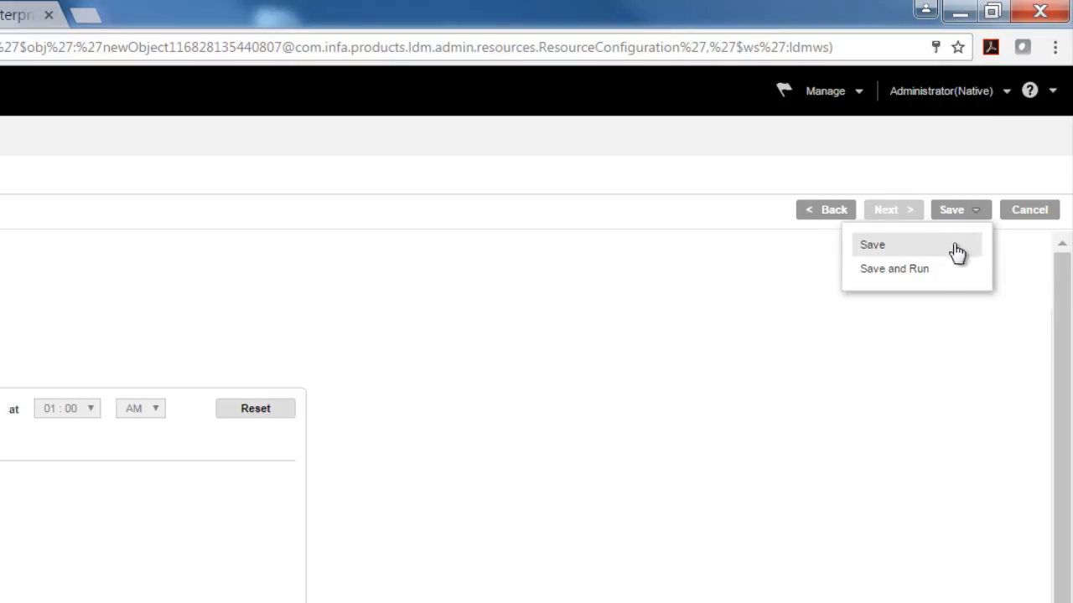
click(918, 277)
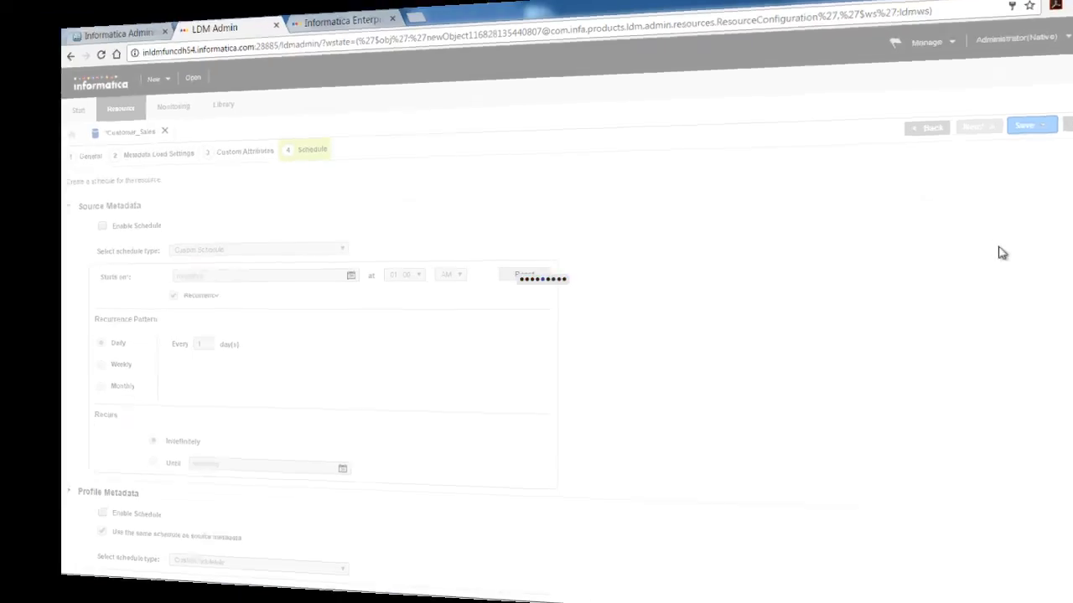
- Switch to Enterprise Information Catalog and log in to the Native domain as Administrator with the account password
text(Administrator)
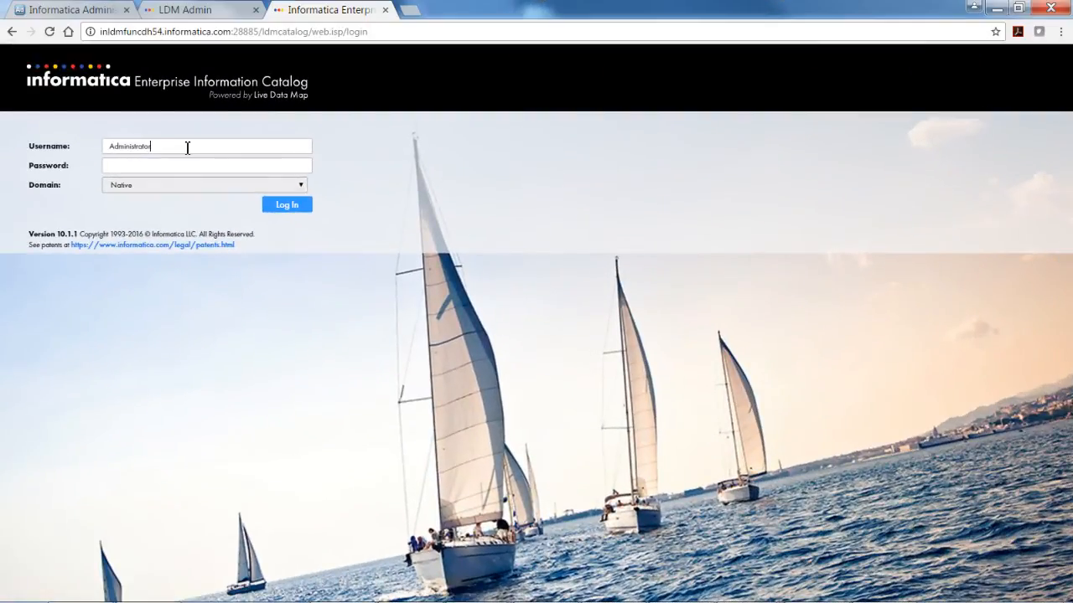
key(ctrl+a)
click(187, 148)
click(170, 171)
text(•••••••••••)
click(290, 207)
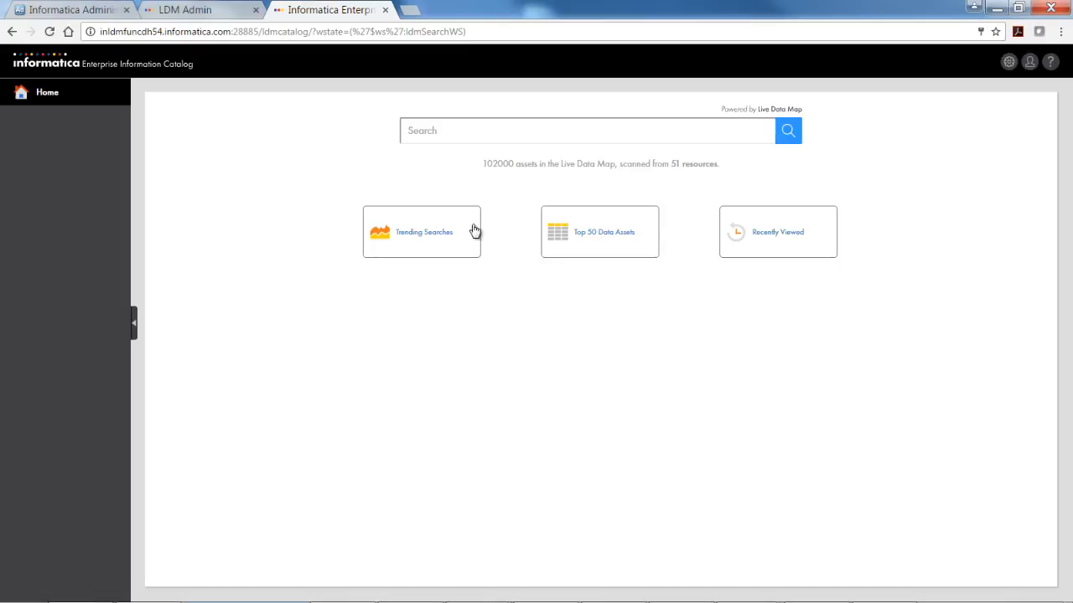
- Search the catalog for Customer_Sales and open the Oracle resource of that name
click(484, 139)
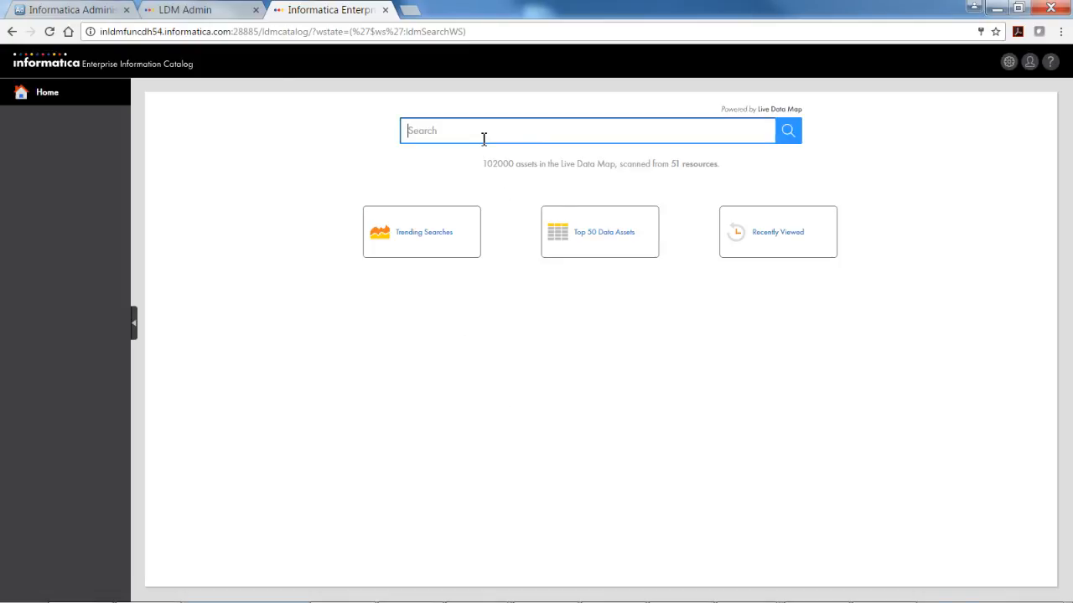
text(Custom)
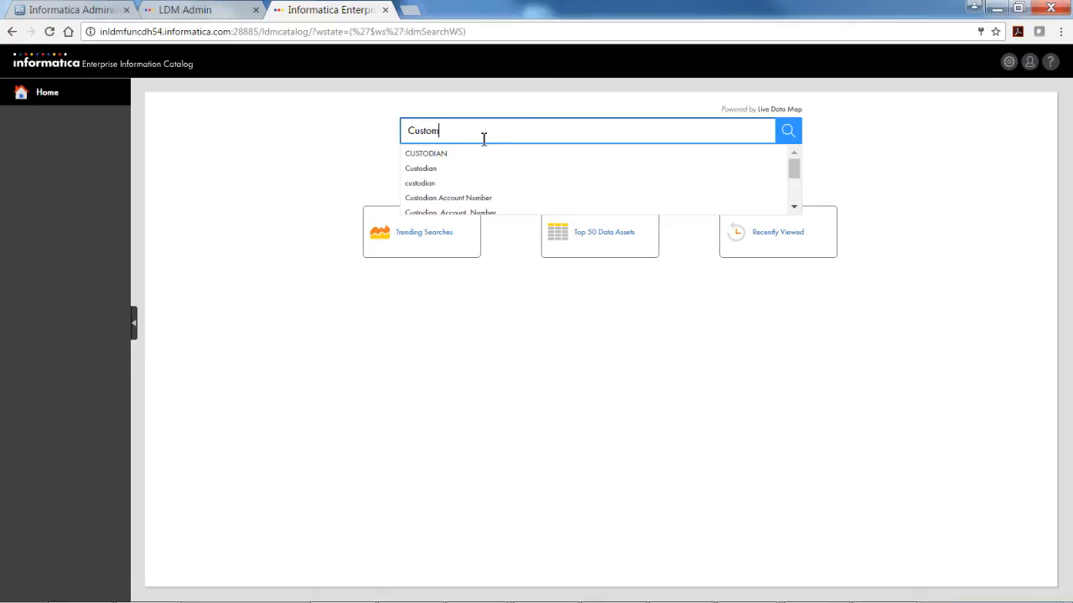
text(er)
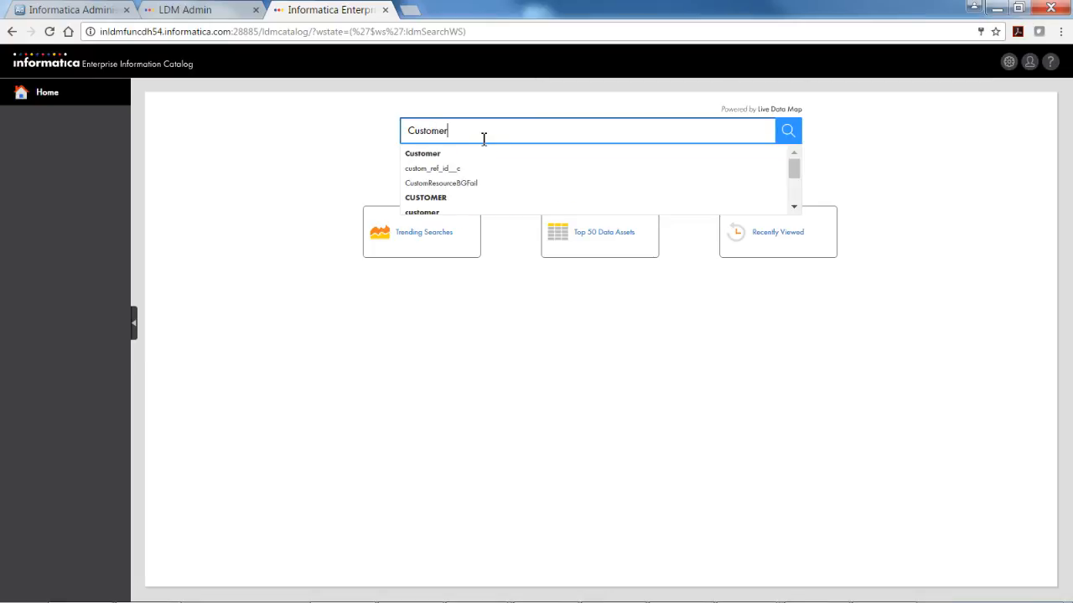
text(_S)
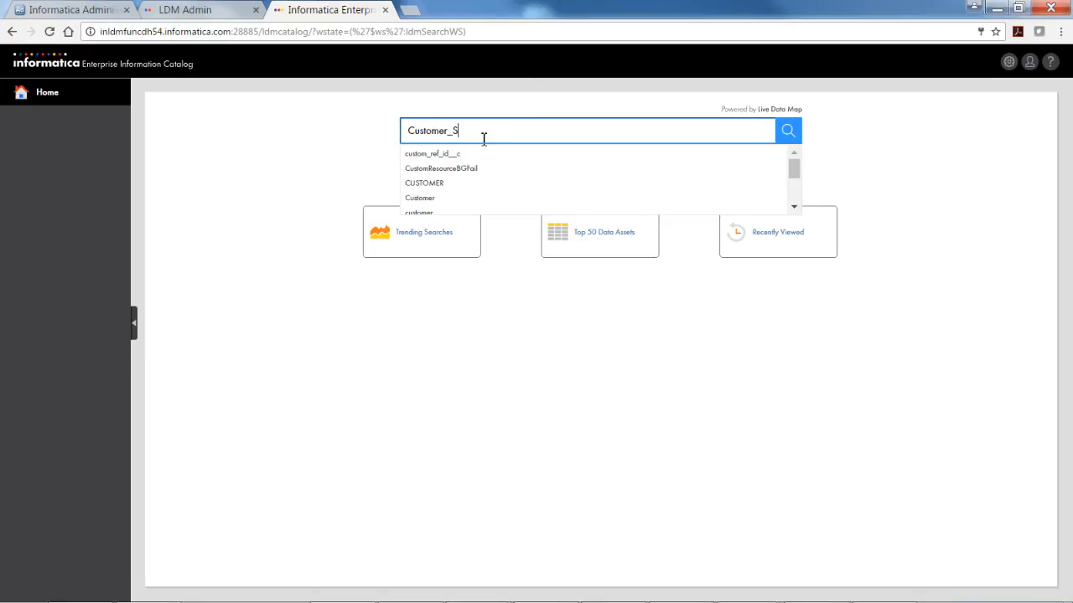
text(ales)
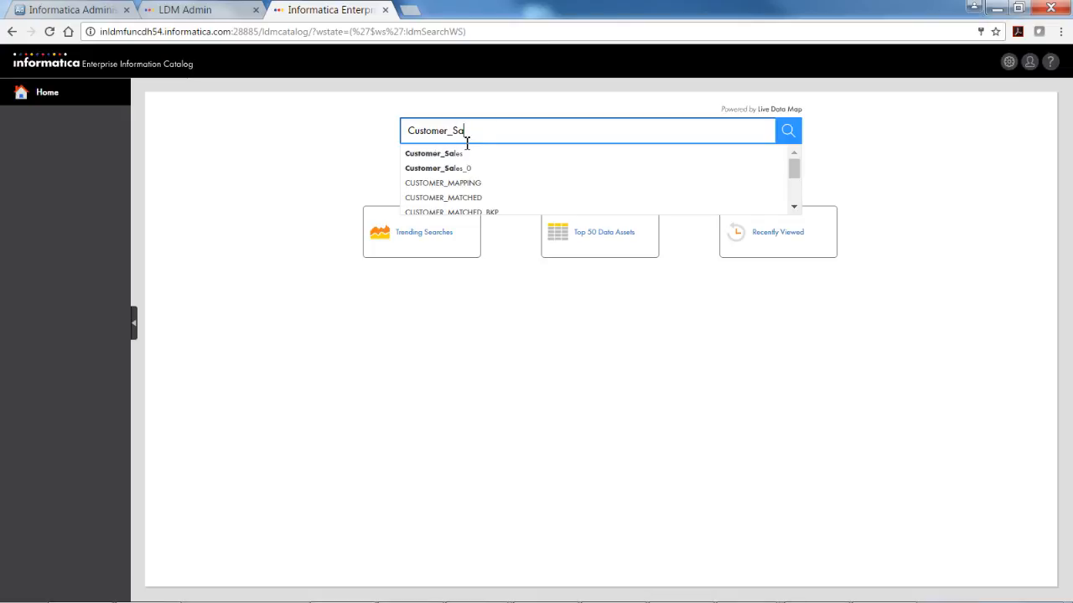
key(Return)
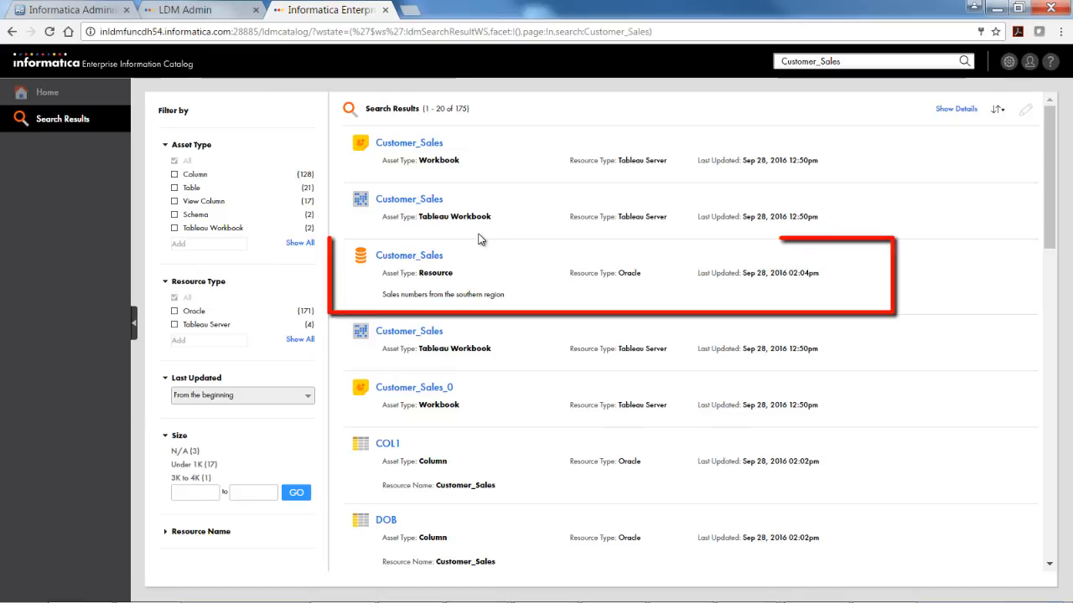
click(409, 256)
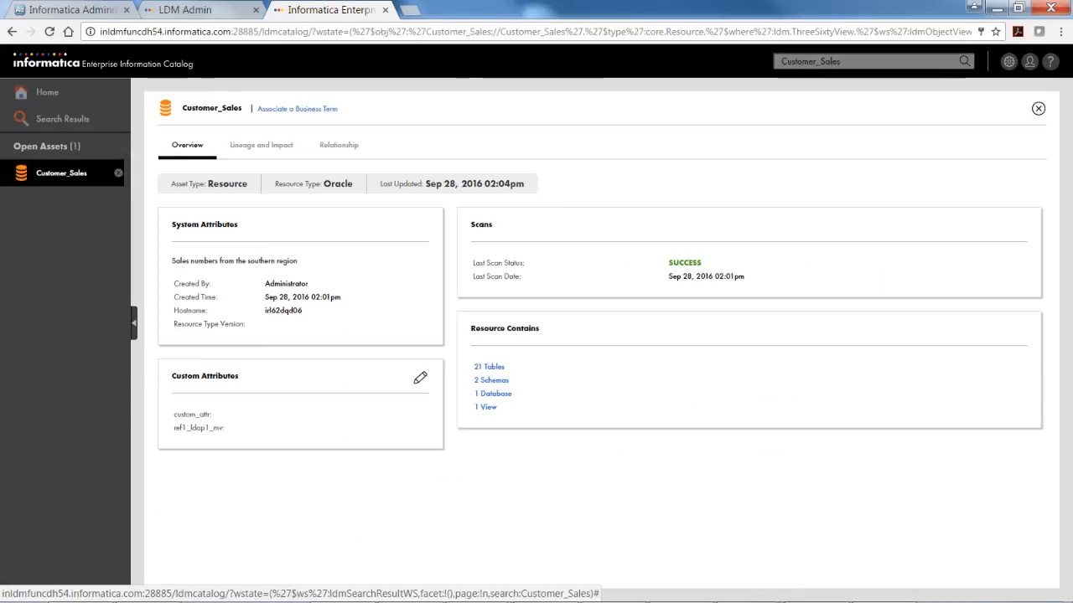